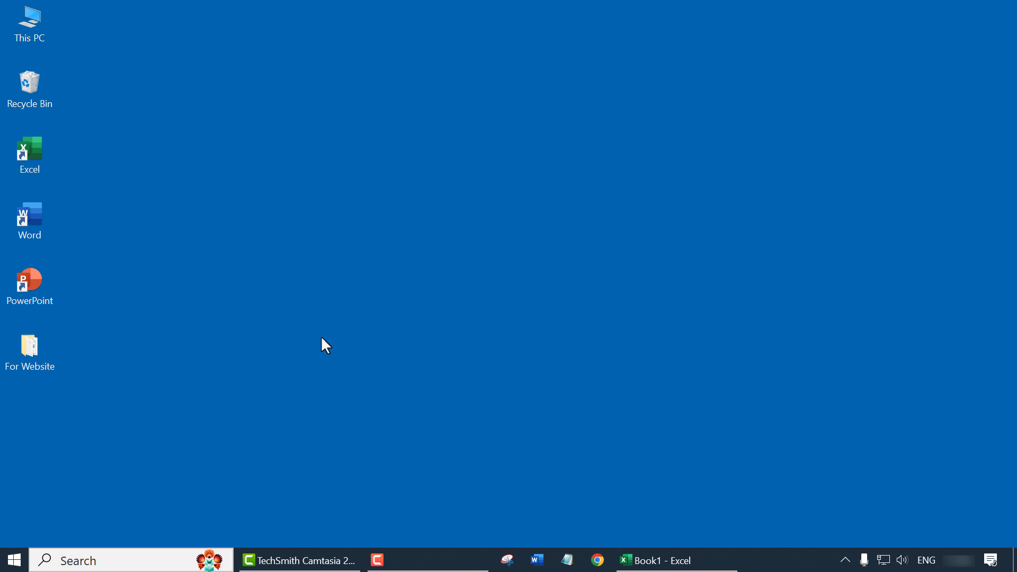
# Step: Search the Start menu for 'langua' and open Edit language and keyboard options
pyautogui.click(14, 553)
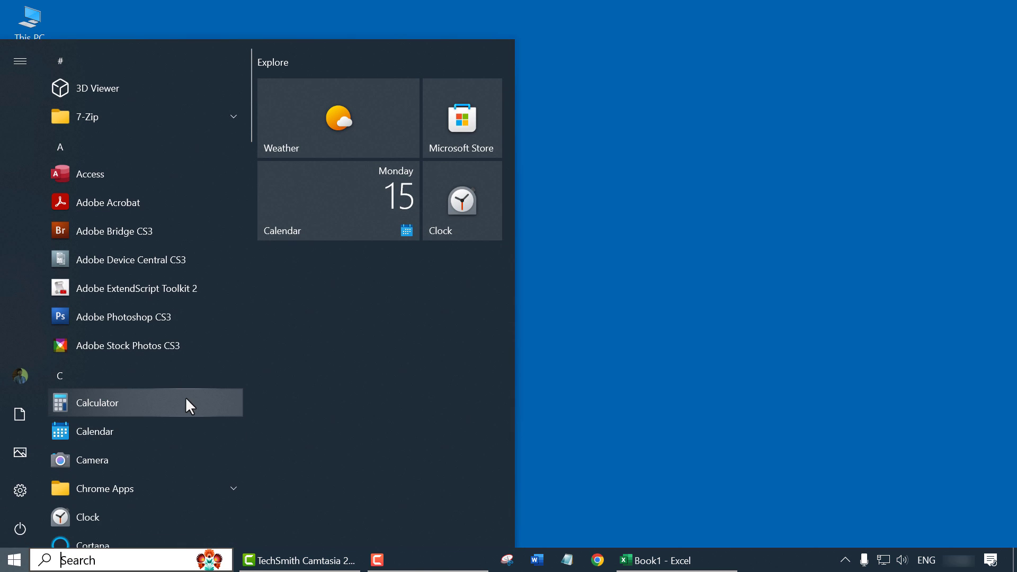
pyautogui.write('langua')
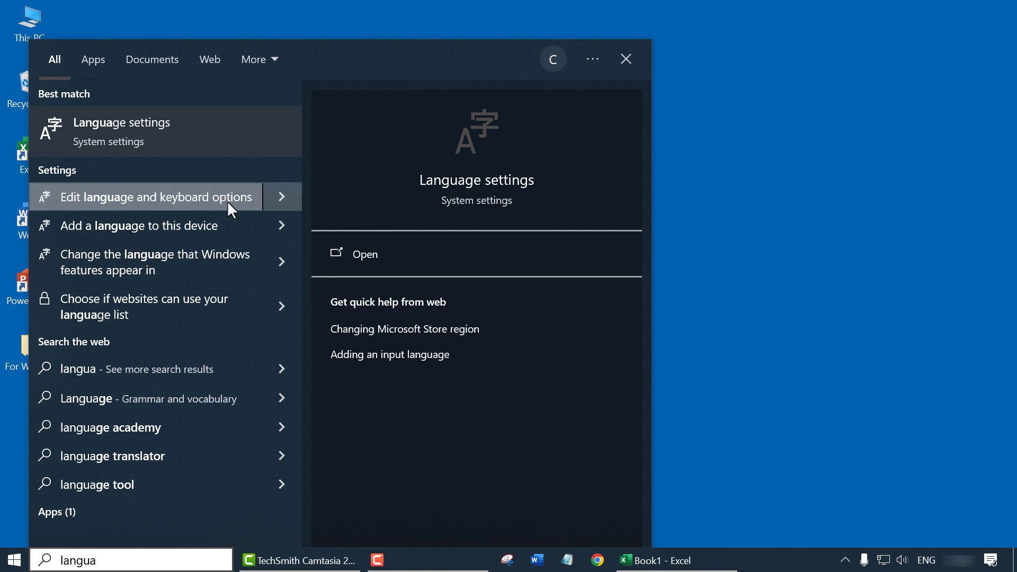
pyautogui.click(205, 136)
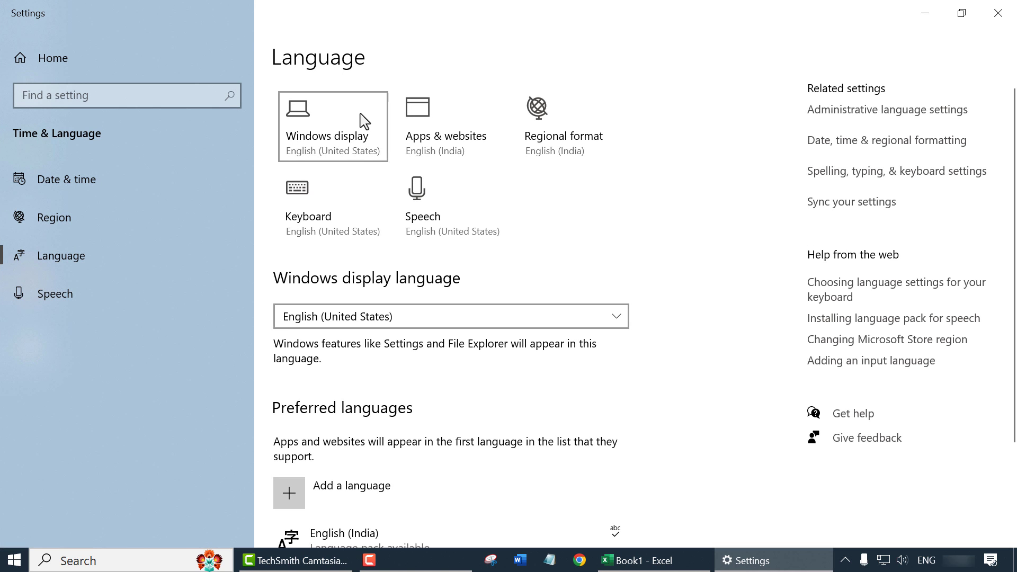
# Step: Add Malayalam as a preferred language, install its language pack, and select the new entry
pyautogui.scroll(-2, 359, 349)
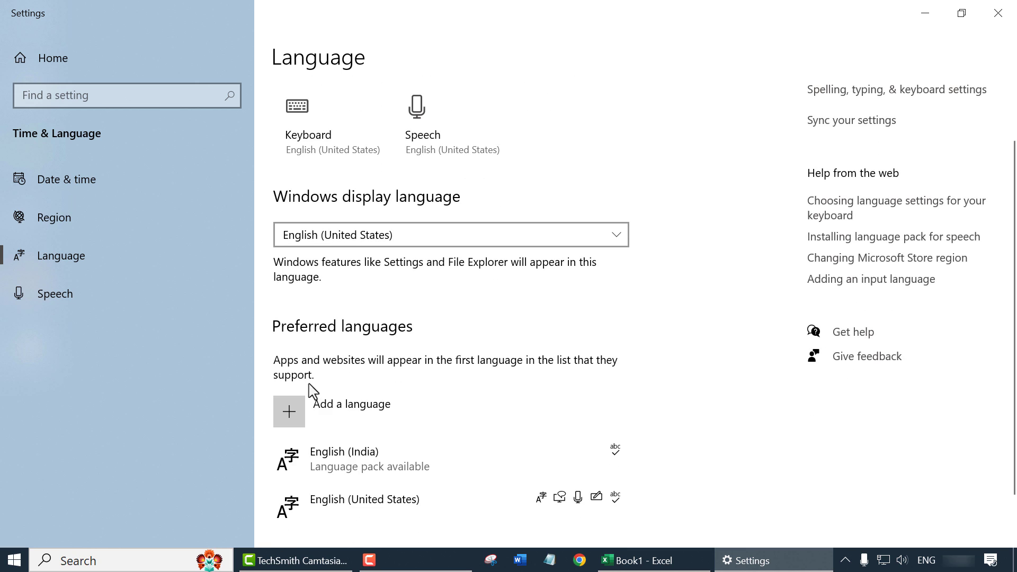
pyautogui.click(412, 423)
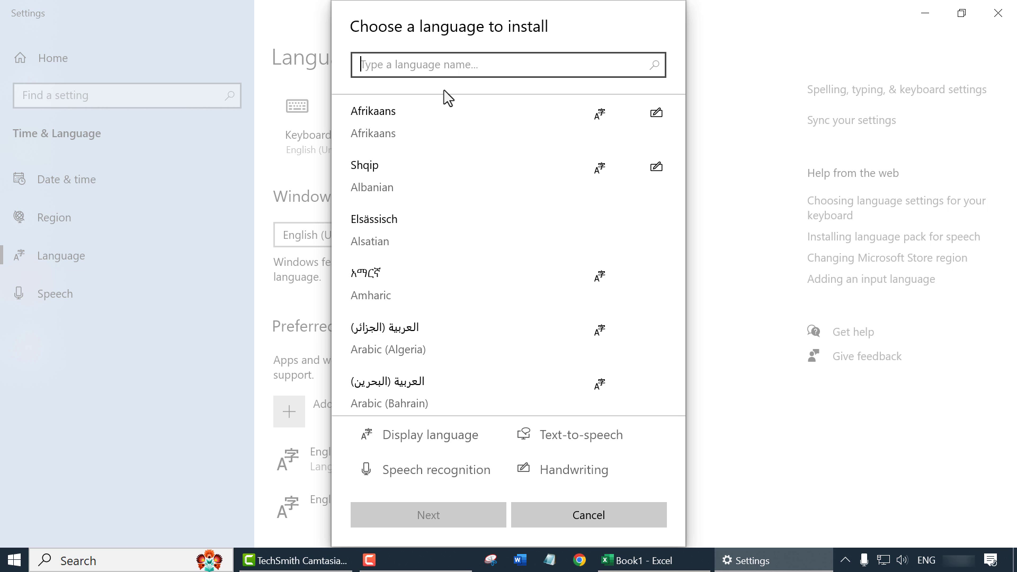
pyautogui.write('Mala')
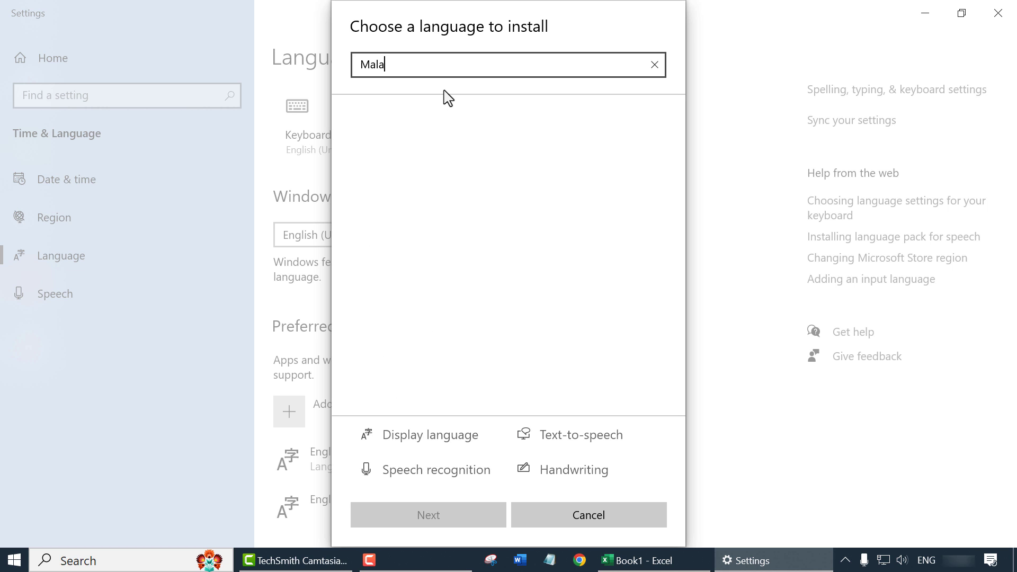
pyautogui.write('ya')
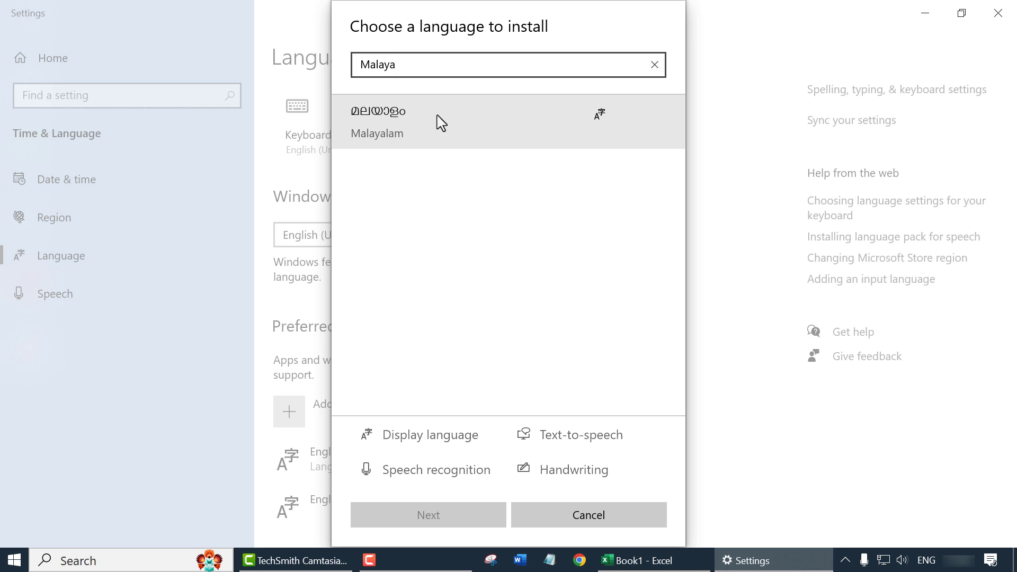
pyautogui.click(439, 121)
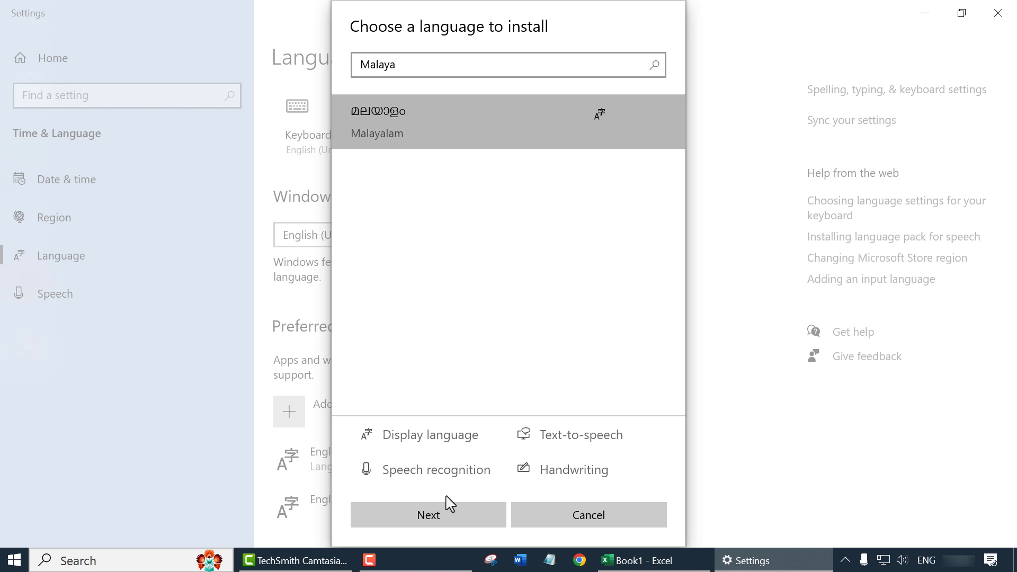
pyautogui.click(451, 522)
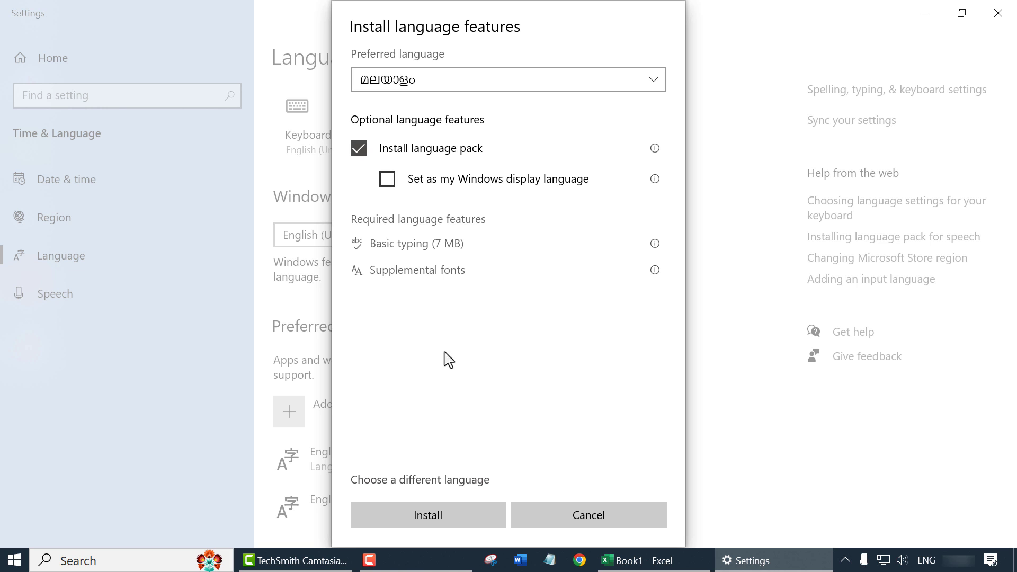
pyautogui.click(456, 519)
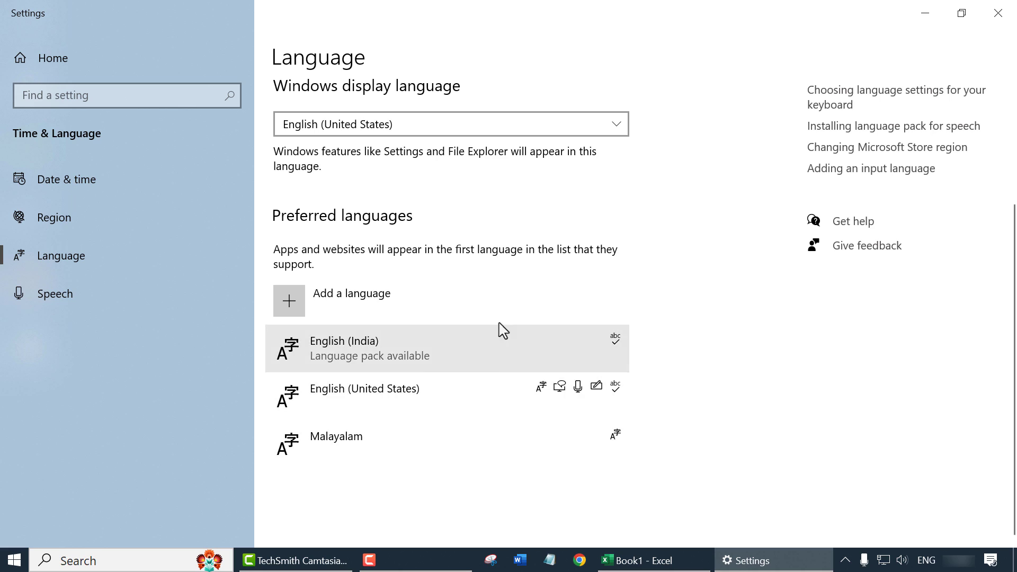
pyautogui.click(415, 449)
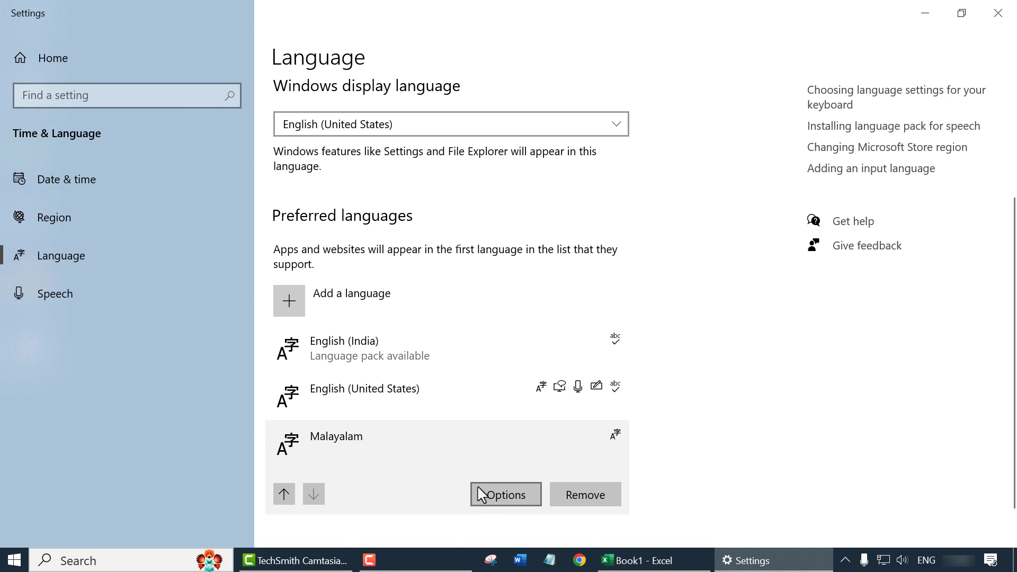
# Step: Add the Malayalam Phonetic keyboard in Malayalam's options, then close Settings
pyautogui.click(479, 500)
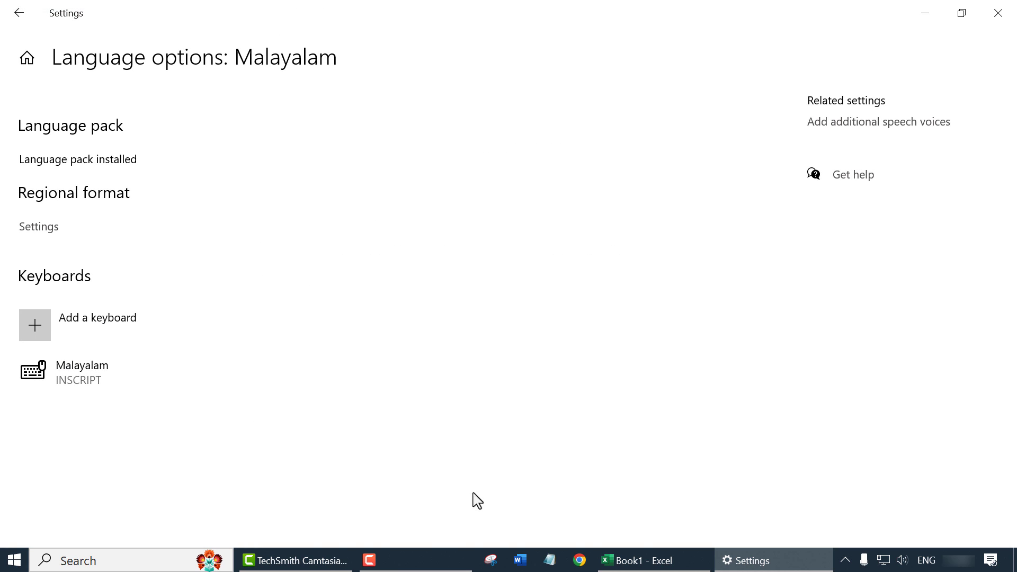
pyautogui.click(153, 327)
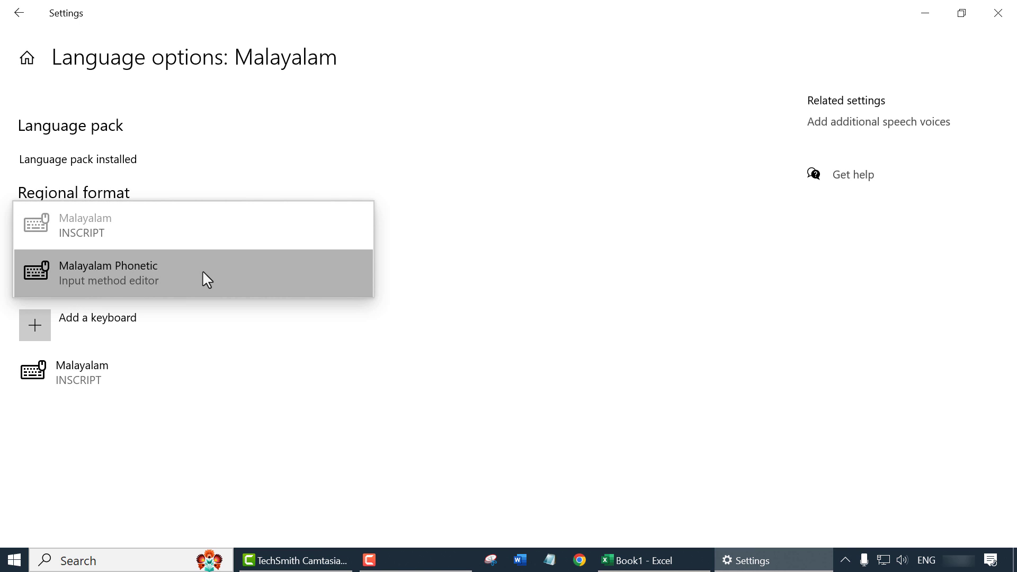
pyautogui.click(202, 270)
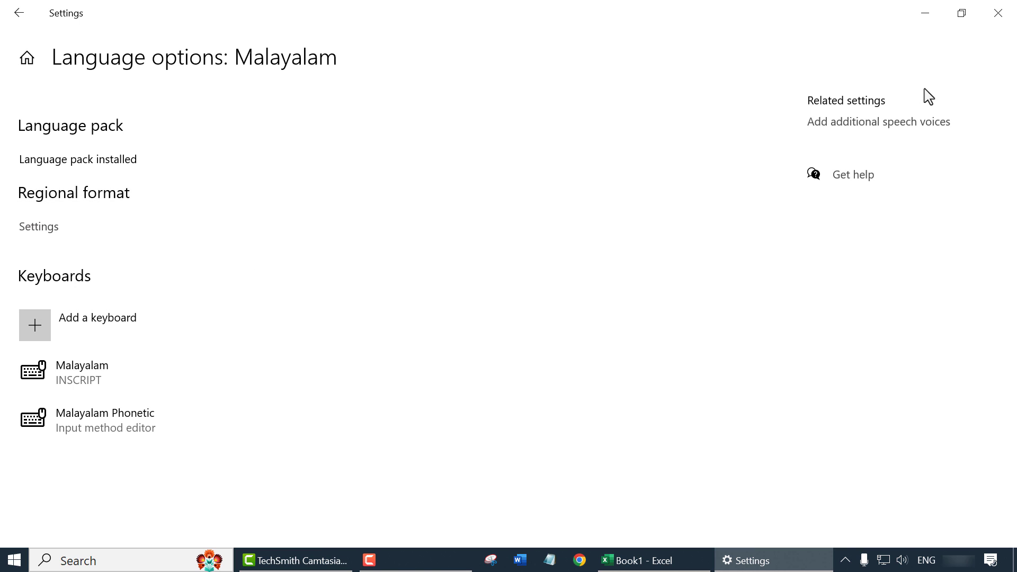
pyautogui.click(998, 13)
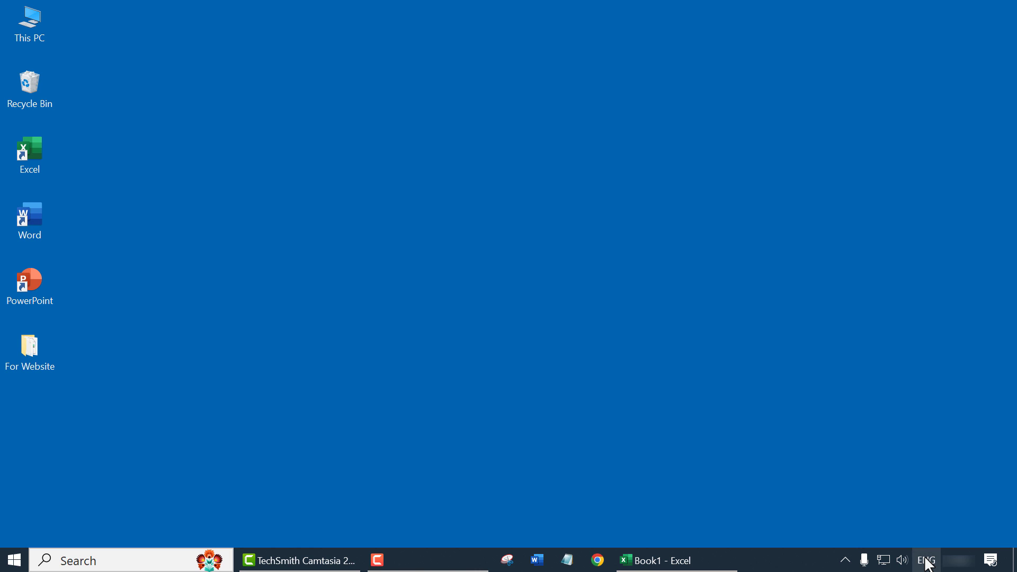
# Step: Switch the input language to Malayalam Phonetic and bring Book1 in Excel to the front
pyautogui.click(925, 558)
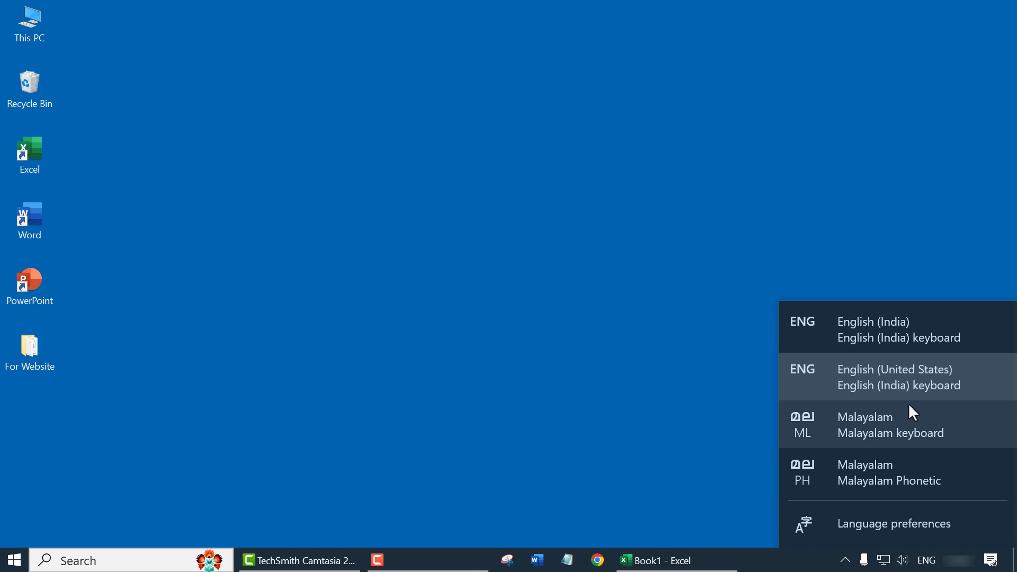
pyautogui.click(960, 478)
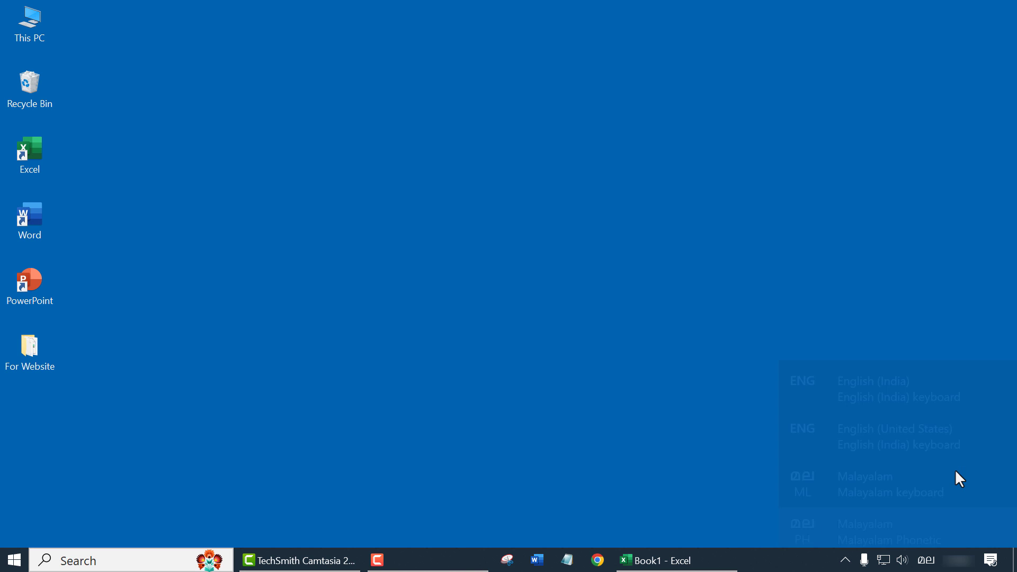
pyautogui.click(657, 559)
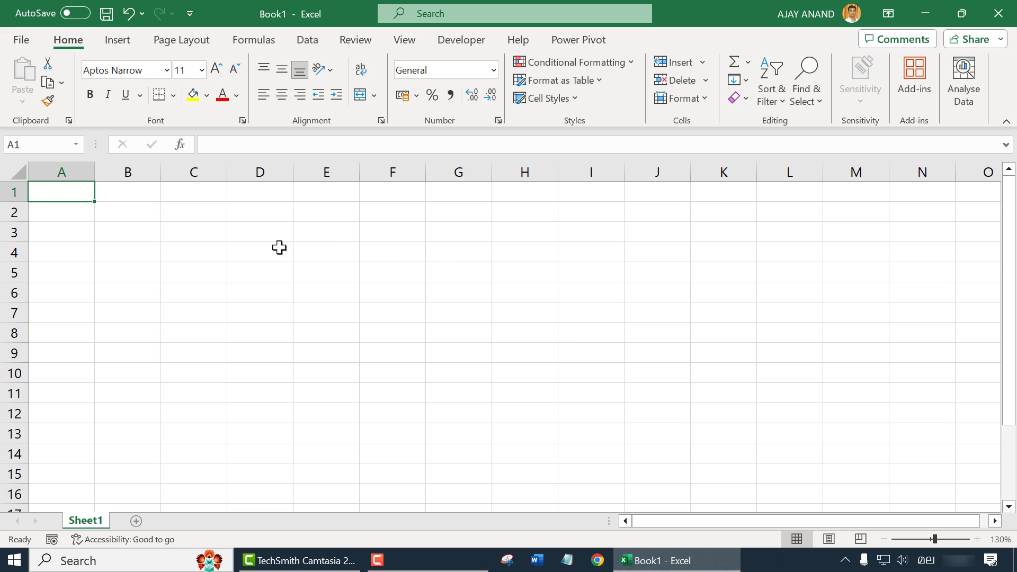
# Step: Enter a person's two-word name in Malayalam script into cell C3
pyautogui.click(194, 232)
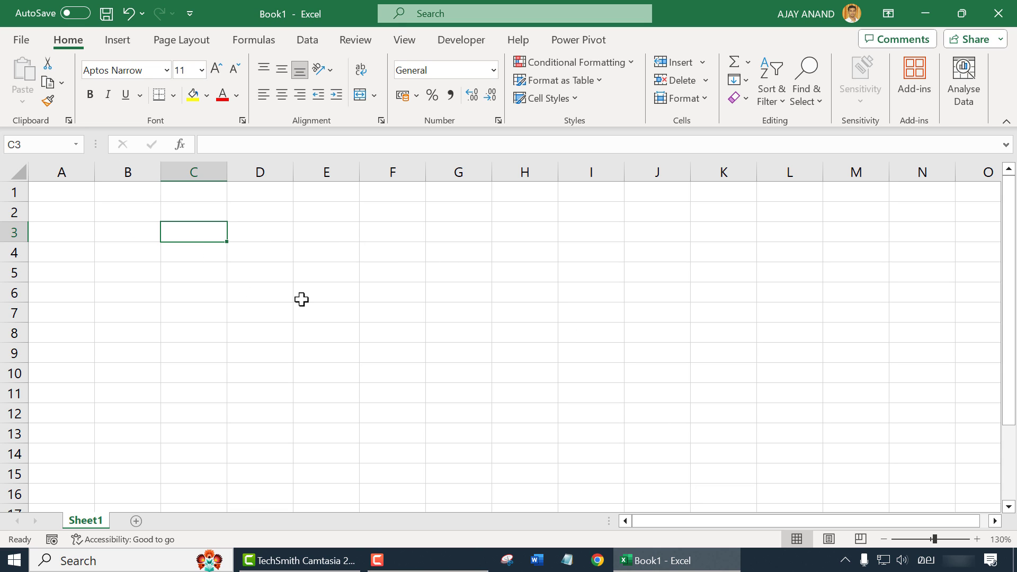
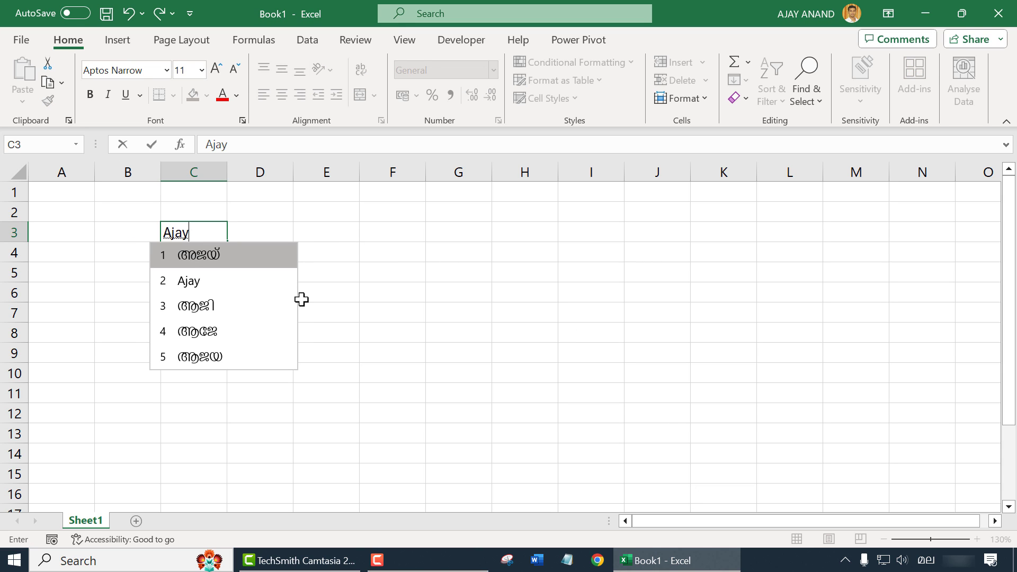
pyautogui.click(249, 258)
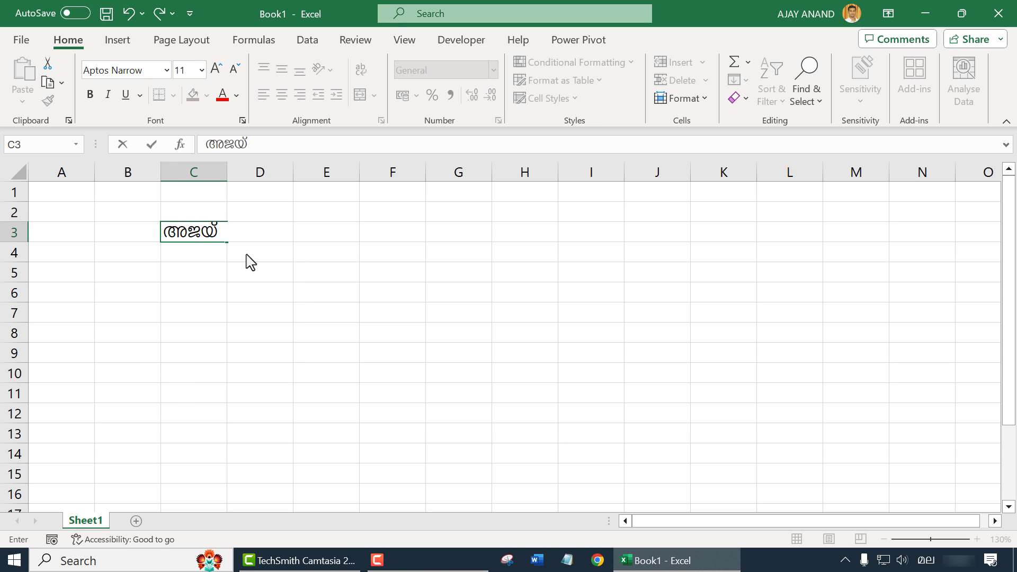
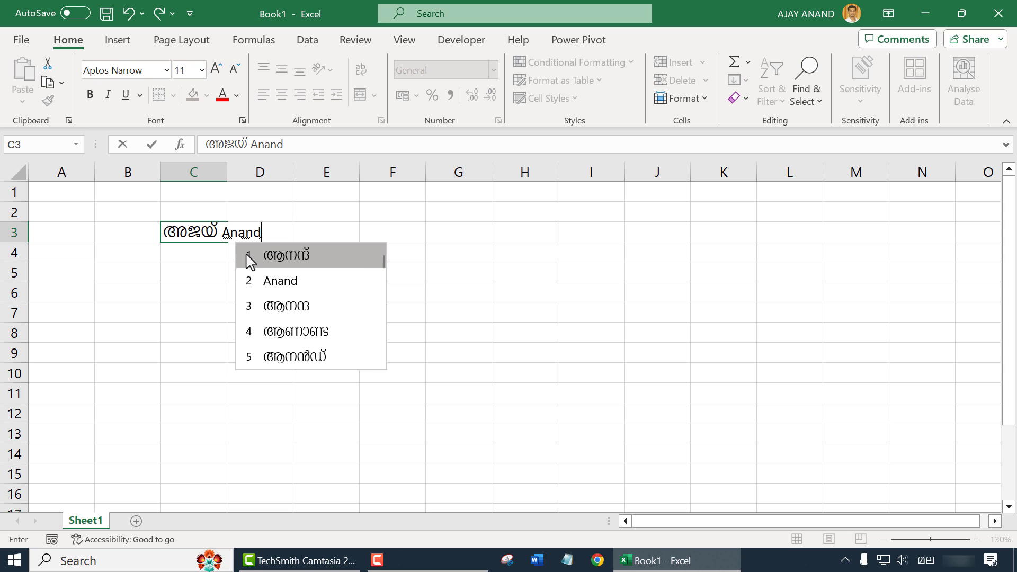
pyautogui.click(329, 262)
pyautogui.press('Return')
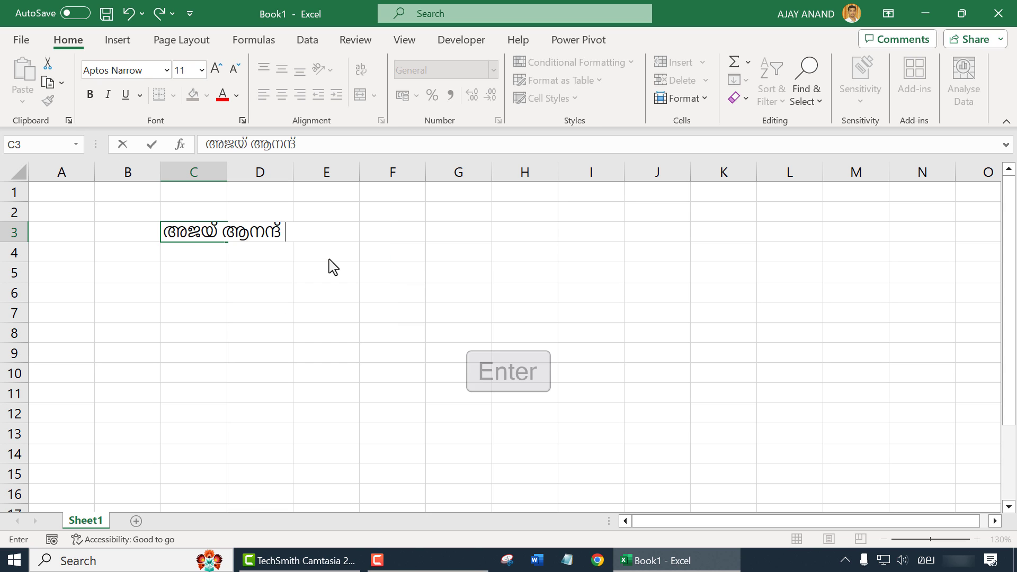
# Step: Type 'Microsoft eksal' phonetically to enter Malayalam 'Microsoft Excel' in cell F6
pyautogui.click(381, 300)
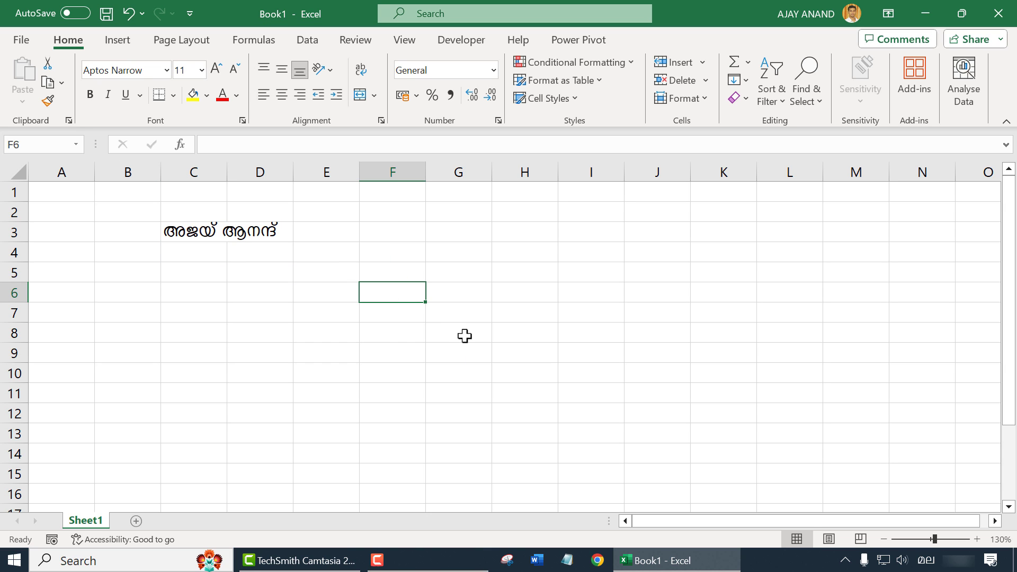
pyautogui.write('Microsoft ')
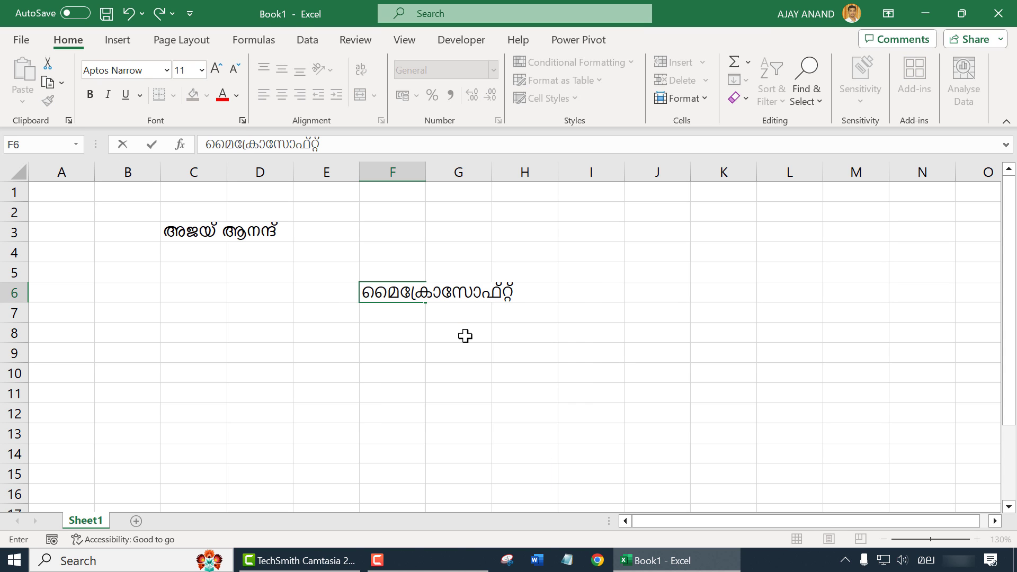
pyautogui.write('eksal')
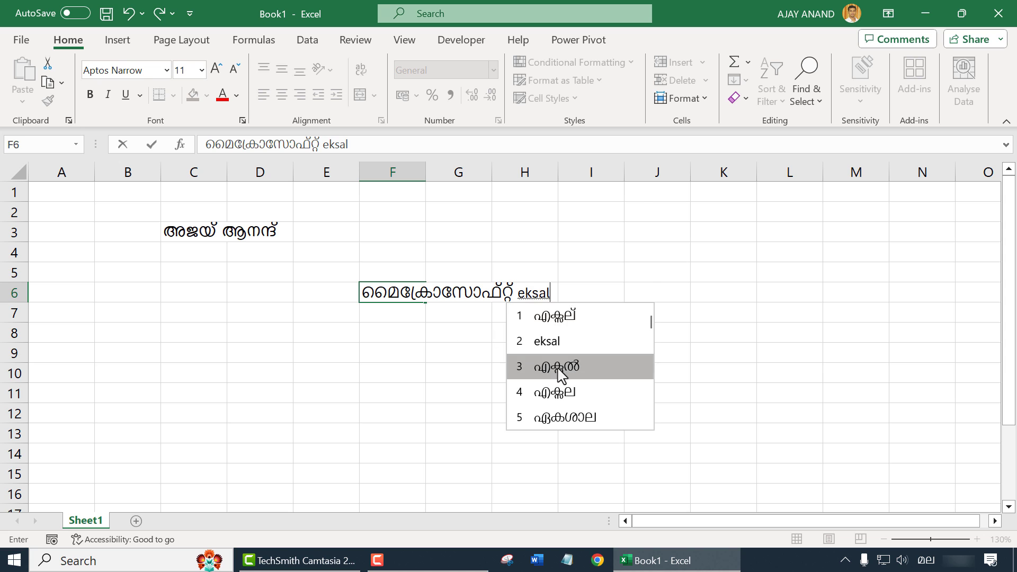
pyautogui.click(560, 370)
pyautogui.press('Return')
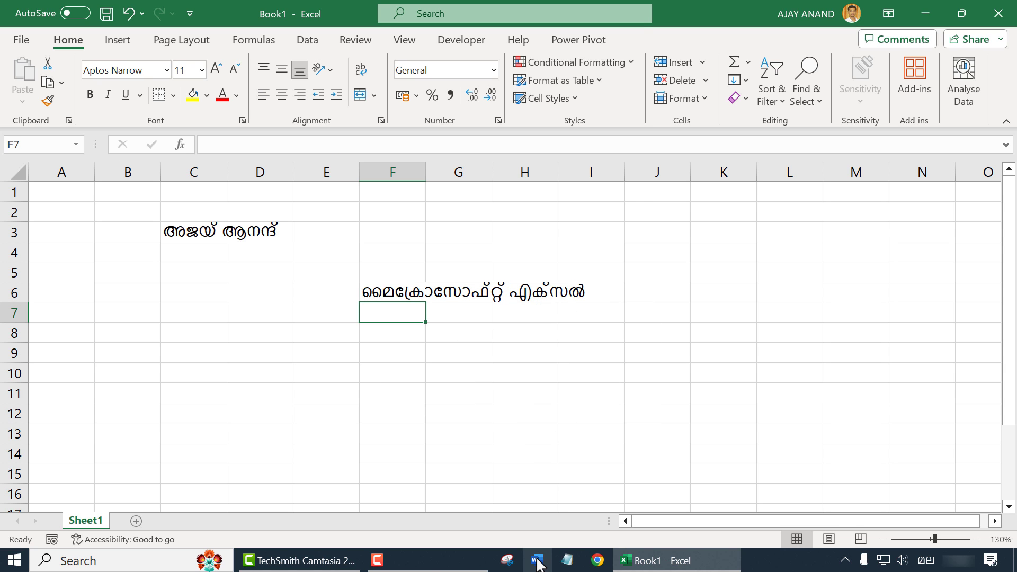
pyautogui.click(536, 559)
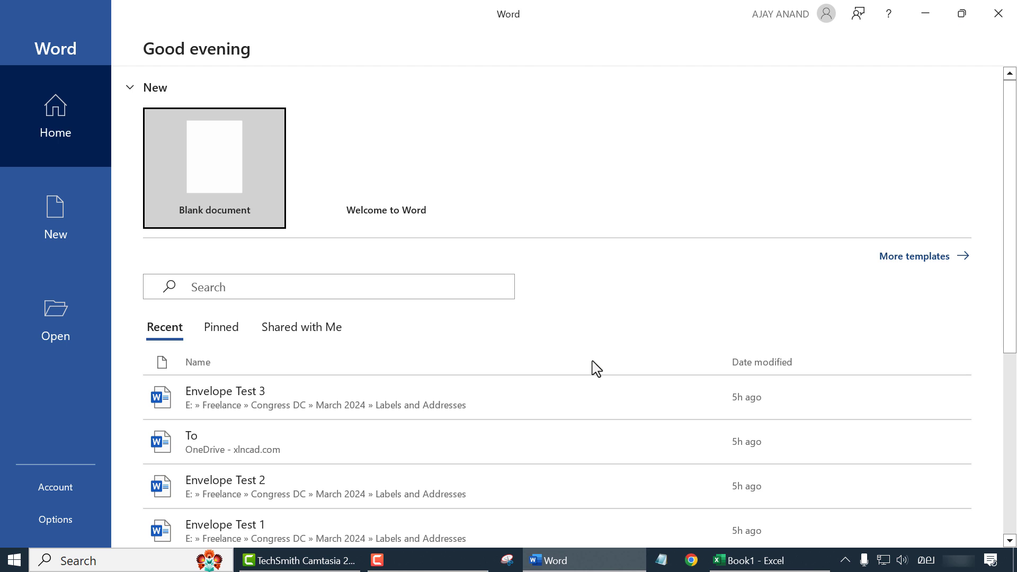
# Step: Create a blank document and grow the font size to 18
pyautogui.click(261, 191)
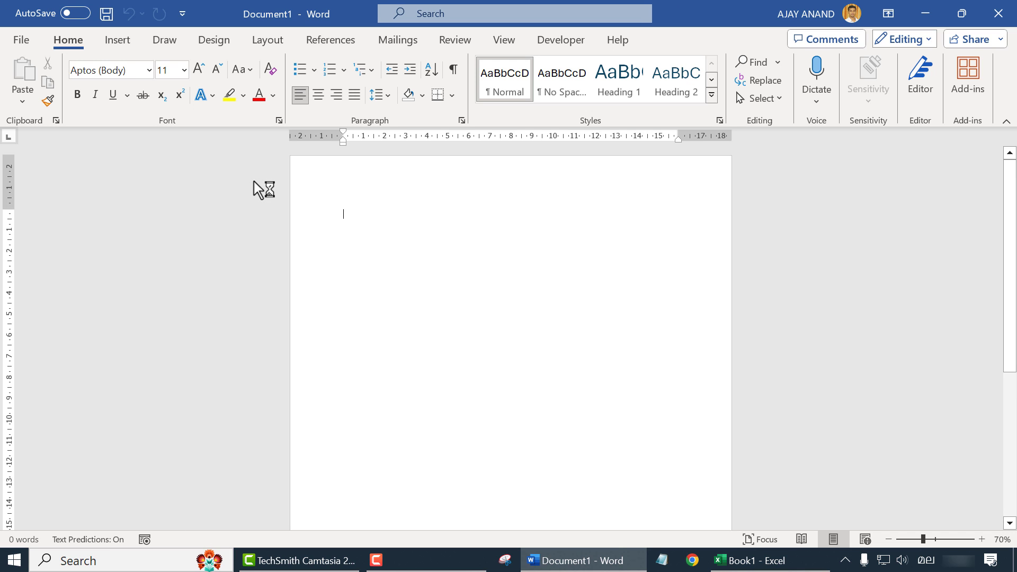
pyautogui.click(200, 69)
pyautogui.click(200, 69)
pyautogui.click(200, 69)
pyautogui.click(200, 69)
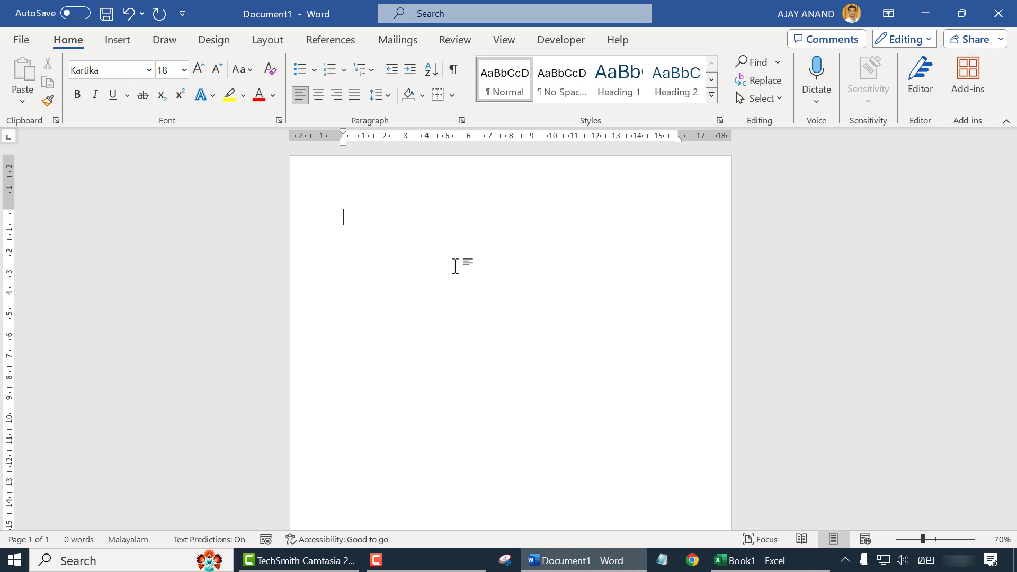
# Step: Type 'മലയാളത്തിൽ ടൈപ്പ് ചെയ്യാം !', then switch input back to English (United States)
pyautogui.write('malayalathil')
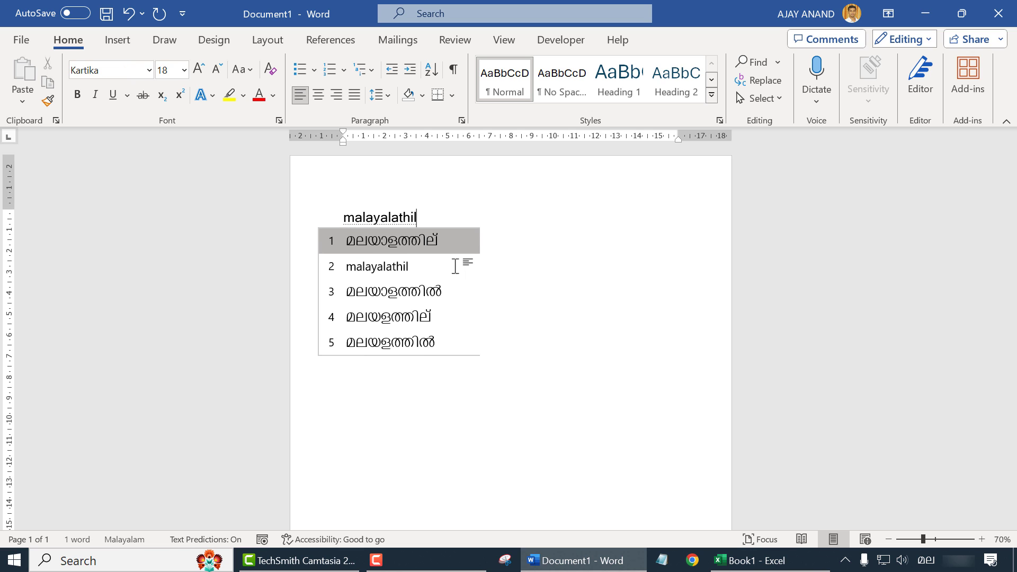
pyautogui.press('Down')
pyautogui.press('Down')
pyautogui.press('space')
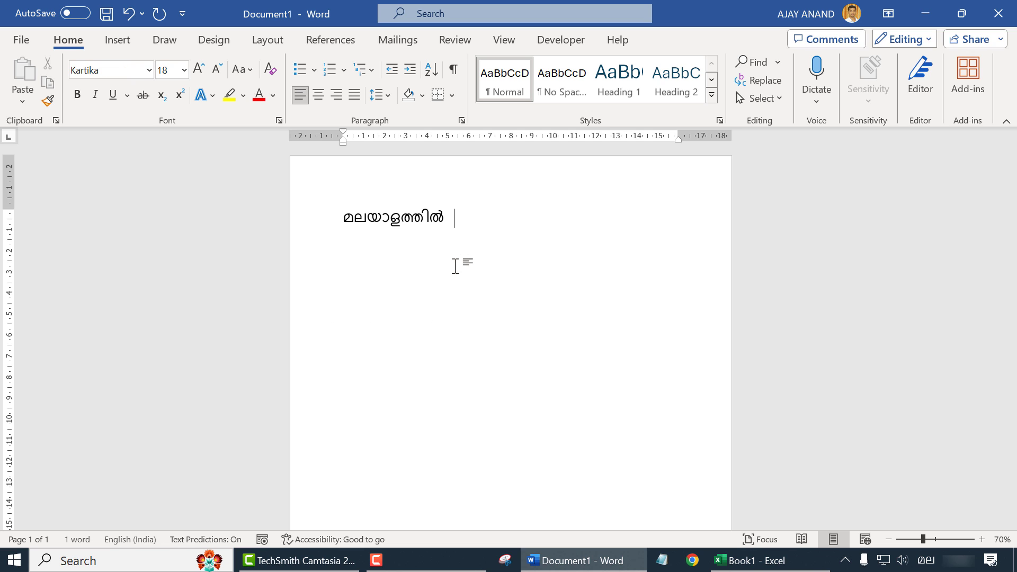
pyautogui.write('type che')
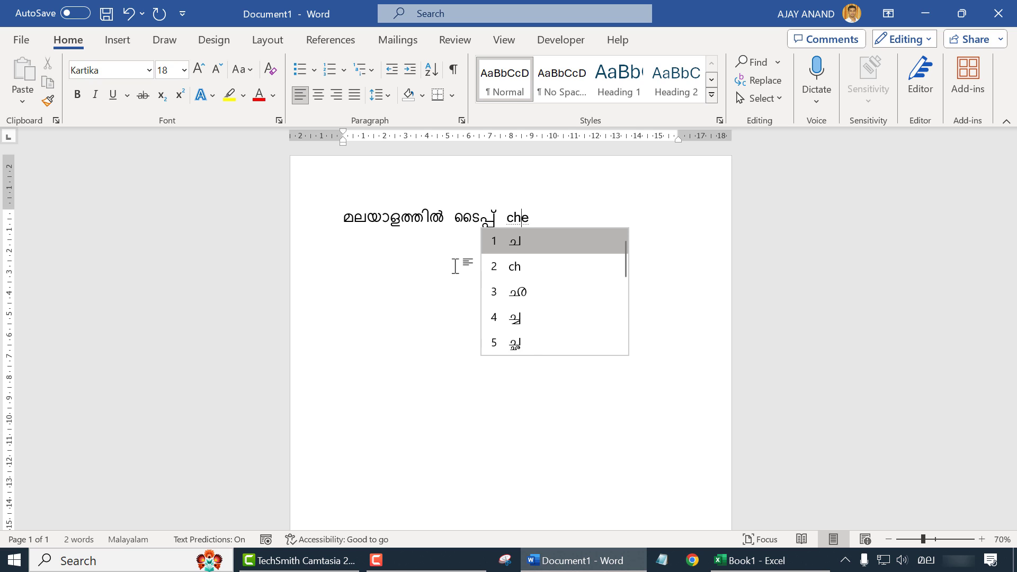
pyautogui.write('yyam')
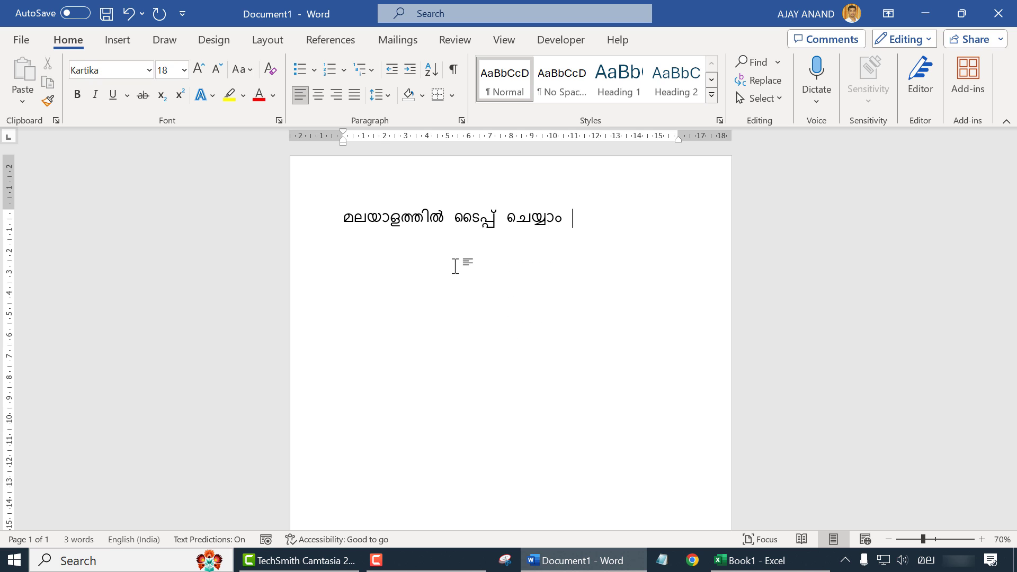
pyautogui.press('Return')
pyautogui.press('Return')
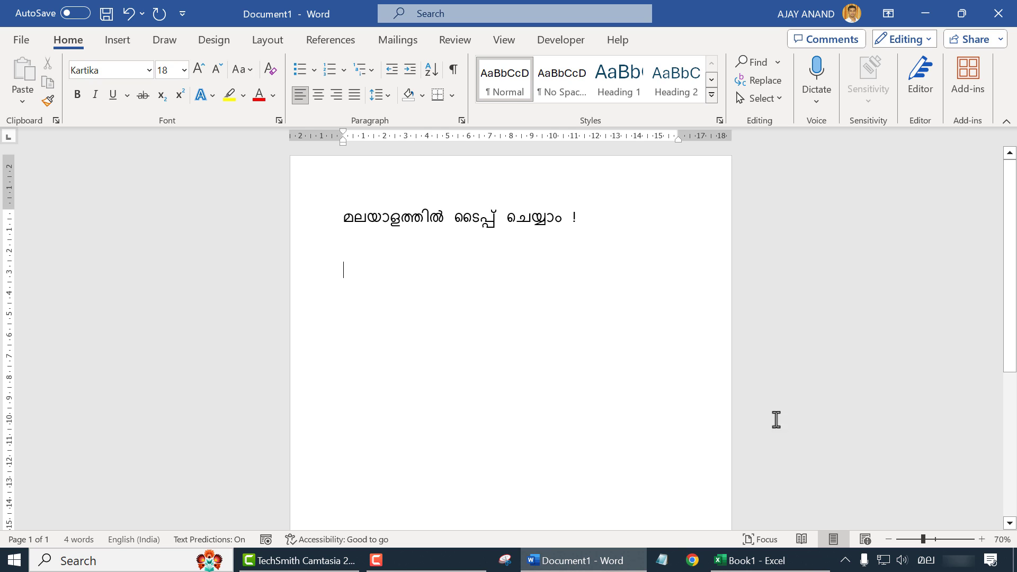
pyautogui.click(924, 560)
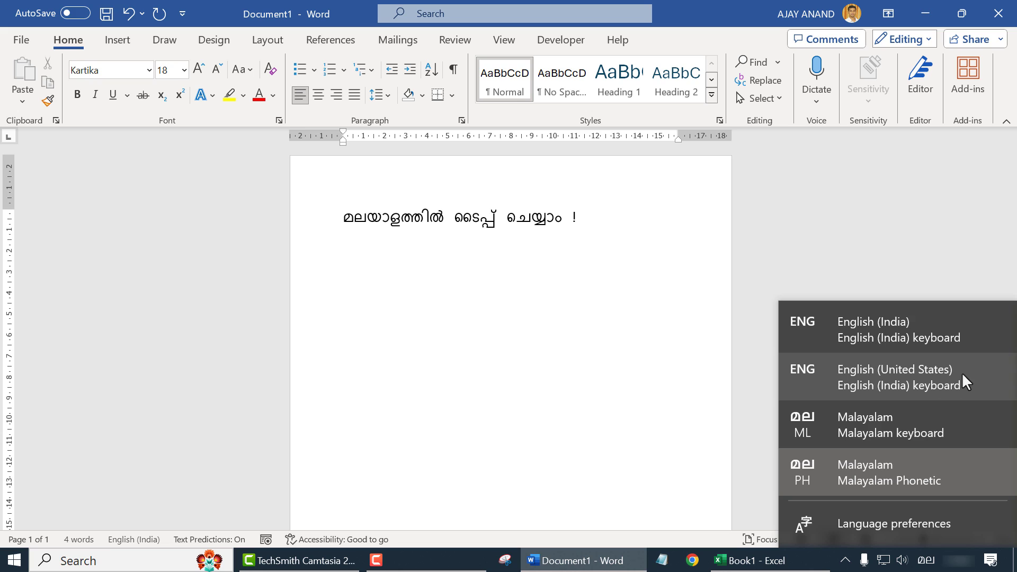
pyautogui.click(900, 377)
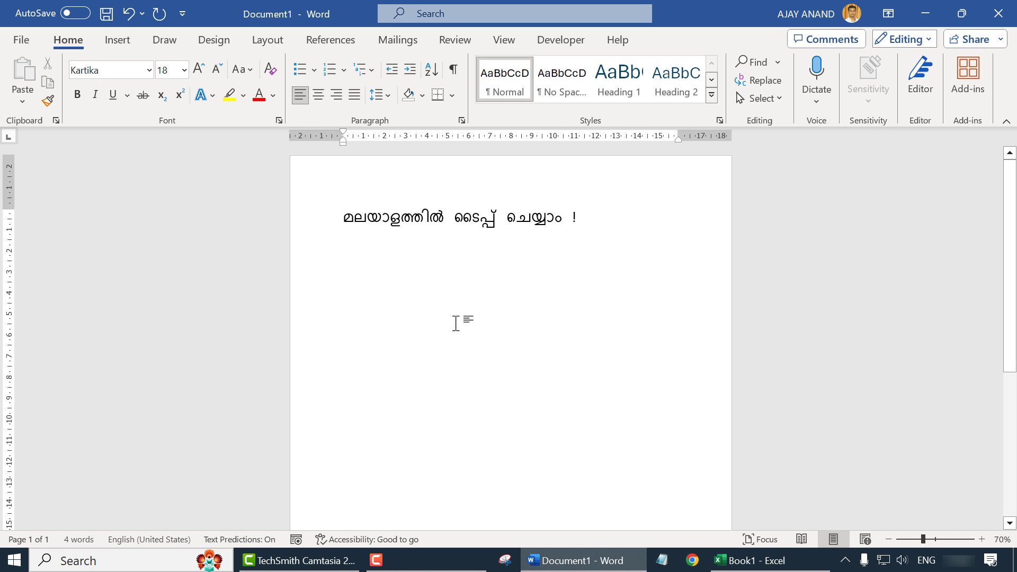
# Step: Type the line 'Malayalam Typing', then switch input to Malayalam Phonetic with Win+Space
pyautogui.write('Malayalam')
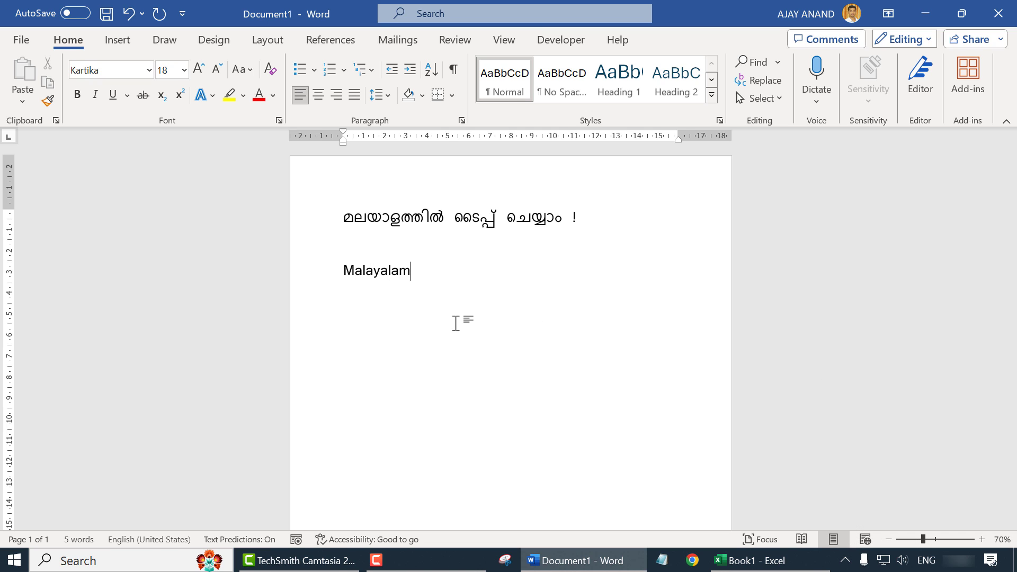
pyautogui.write('  Typing')
pyautogui.press('Return')
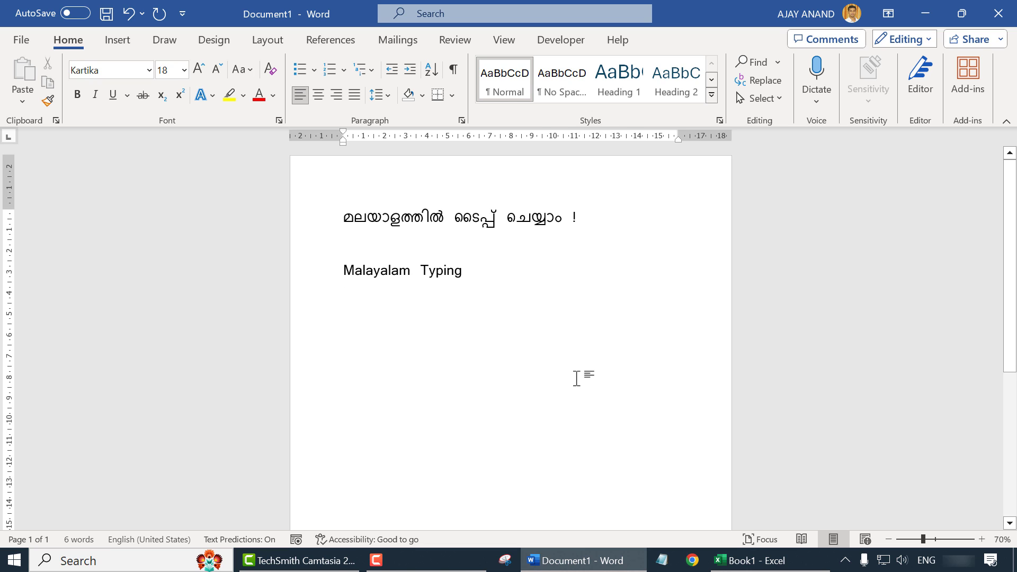
pyautogui.press('super+space')
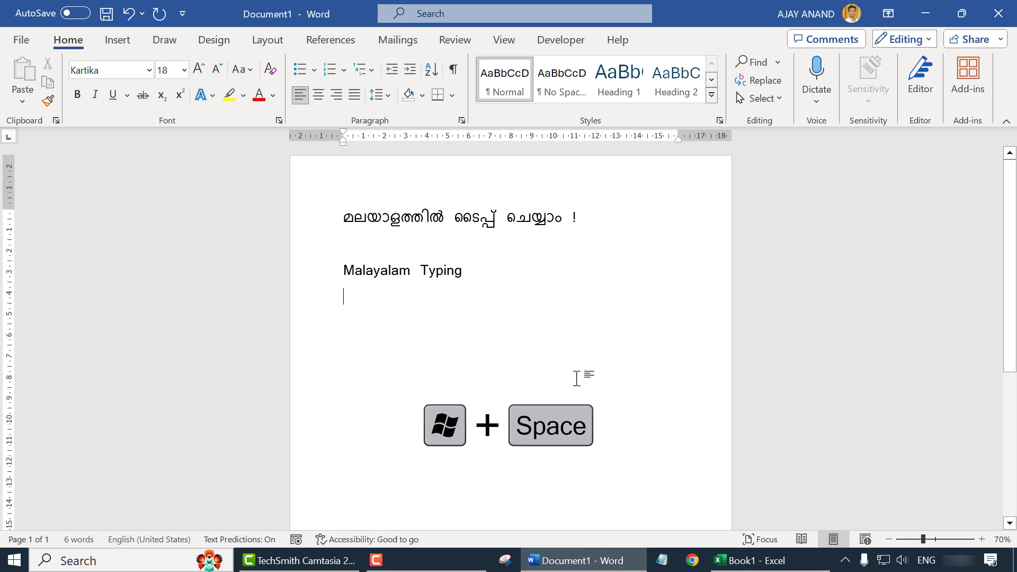
pyautogui.press('super+space')
pyautogui.press('super+space')
pyautogui.press('super+space')
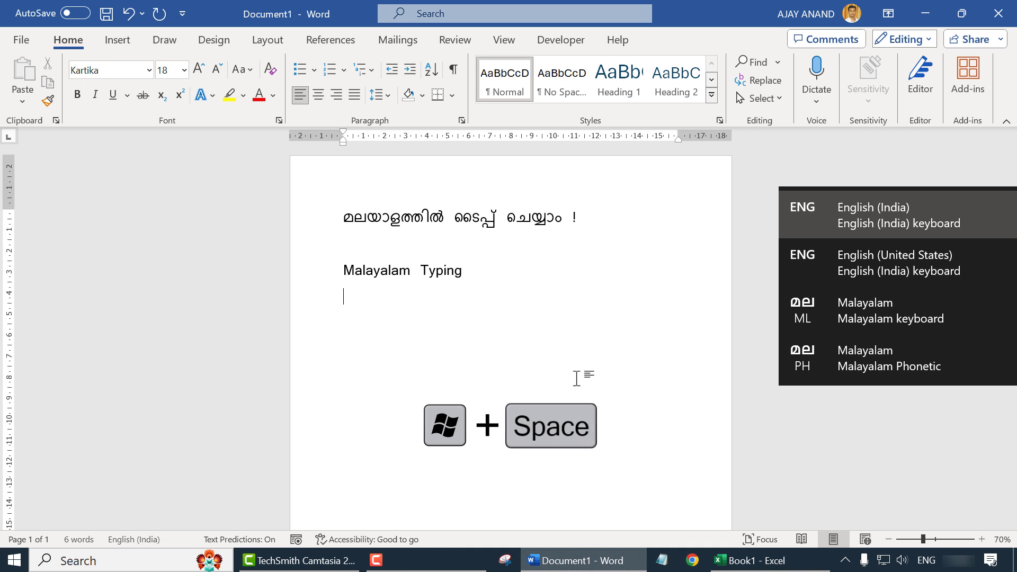
pyautogui.press('super+space')
pyautogui.press('super+space')
pyautogui.press('super+space')
pyautogui.press('super+space')
pyautogui.press('super+space')
pyautogui.press('super+space')
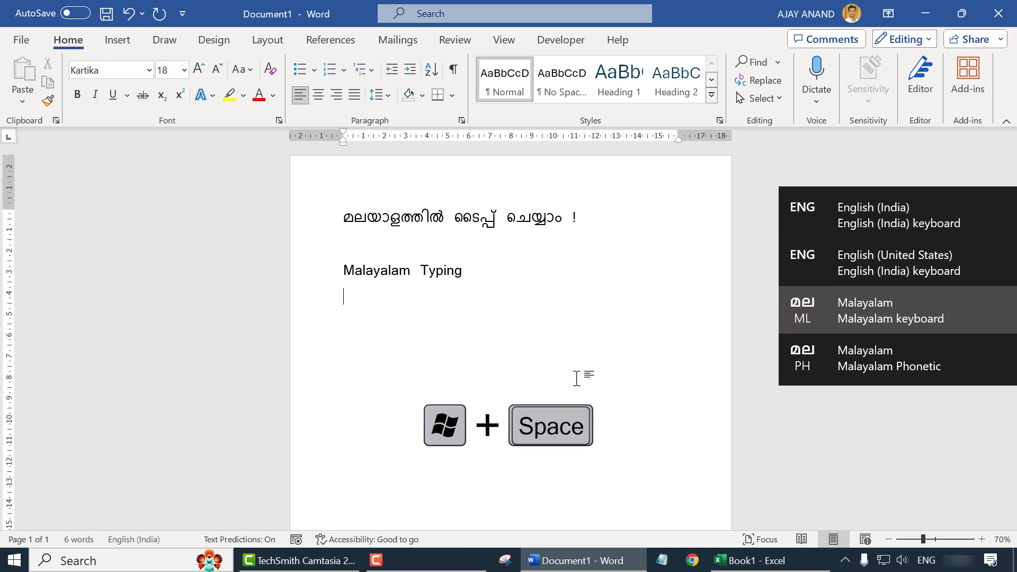
pyautogui.press('super+space')
pyautogui.press('super+space')
pyautogui.press('super+space')
pyautogui.press('super+space')
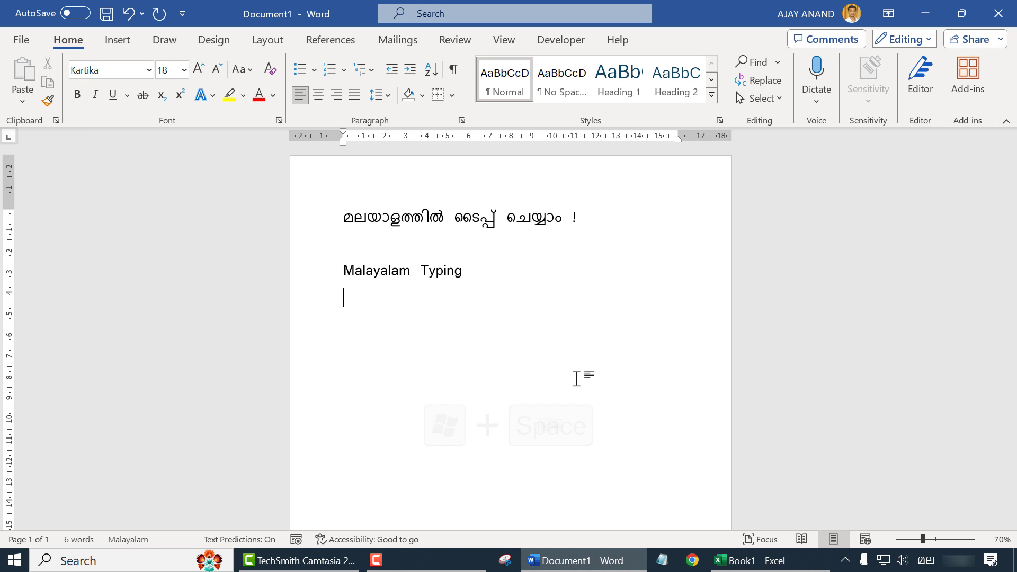
# Step: Type Malayalam 'മൈക്രോസോഫ്റ്റ്' followed by the English word 'Excel' on the new line
pyautogui.write('Microsoft')
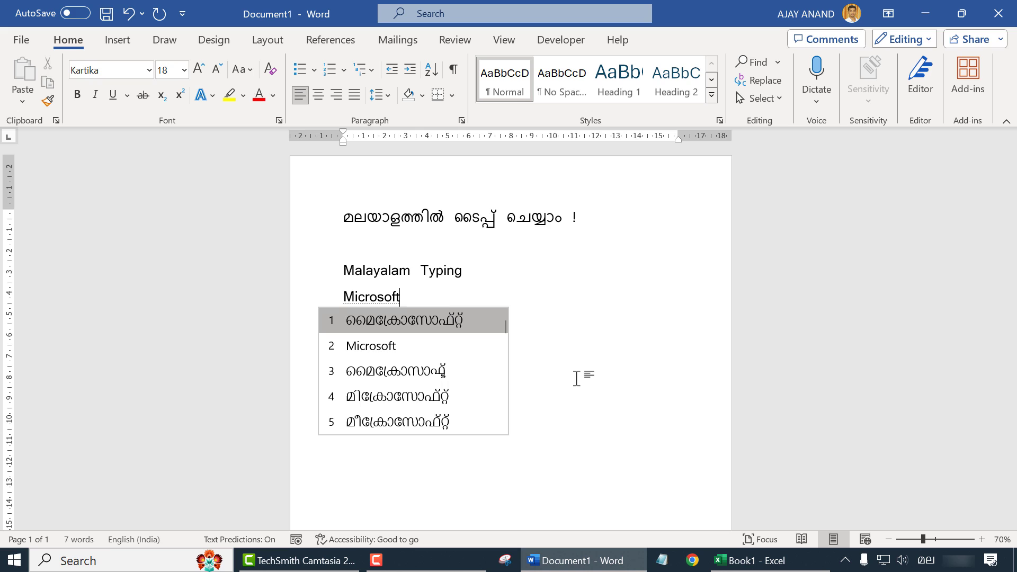
pyautogui.press('space')
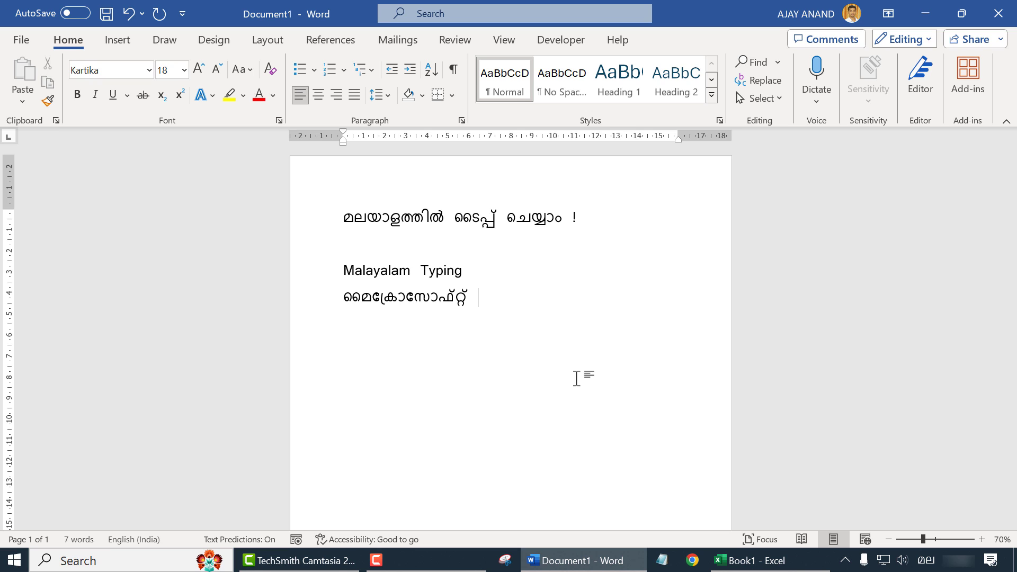
pyautogui.press('super+space')
pyautogui.press('super+space')
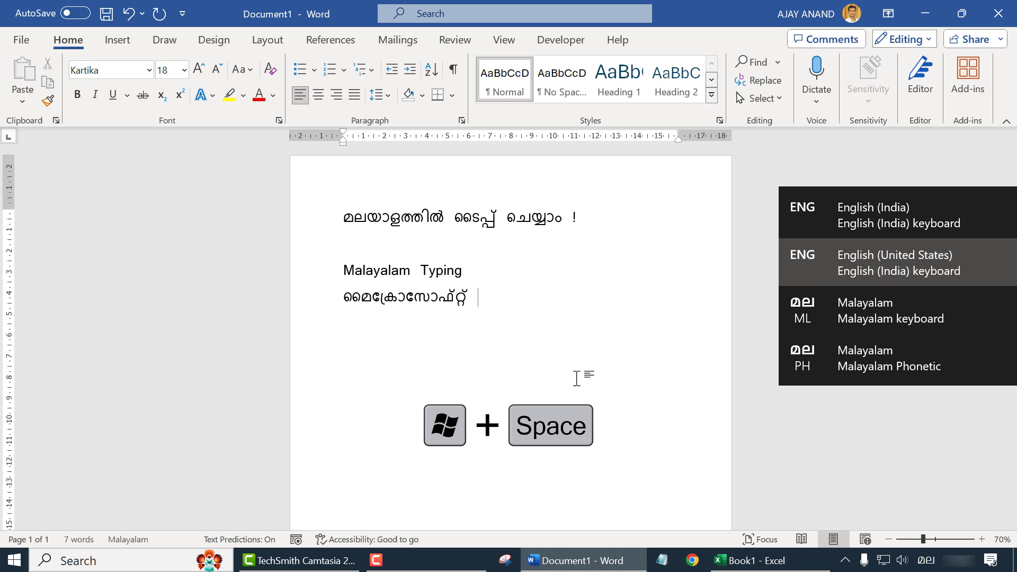
pyautogui.write('Ex')
pyautogui.write('cel')
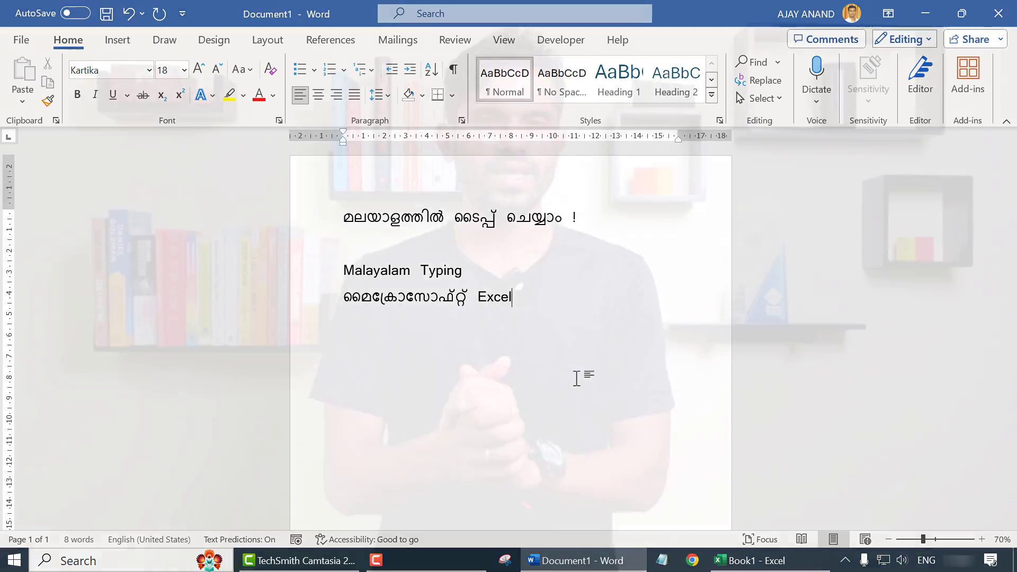